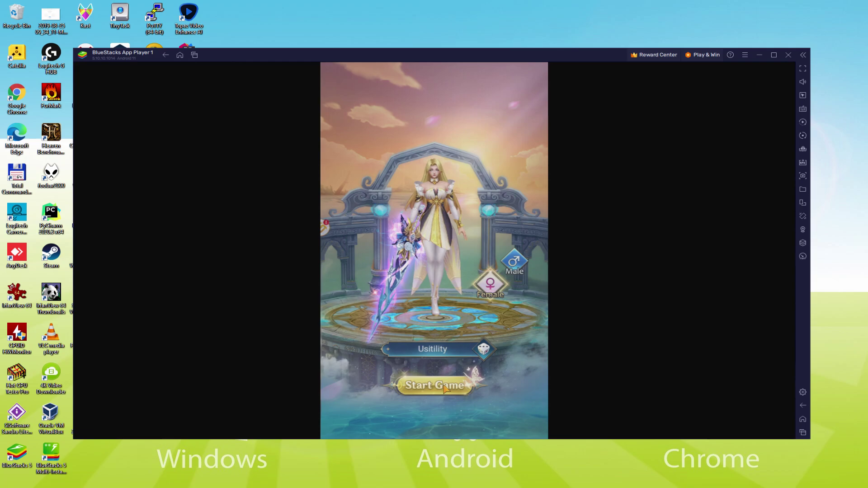
# - Start the game, dismiss the win rewards and claim the Forge Love diamond reward
pyautogui.click(446, 386)
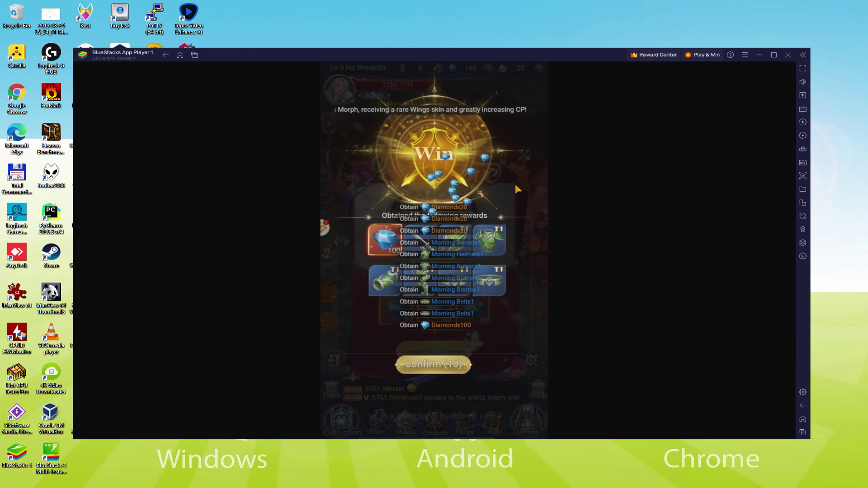
pyautogui.click(452, 365)
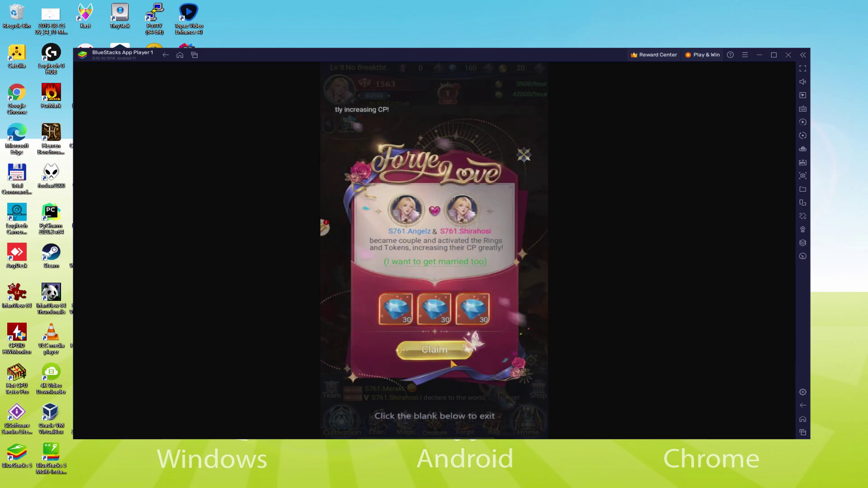
pyautogui.click(450, 359)
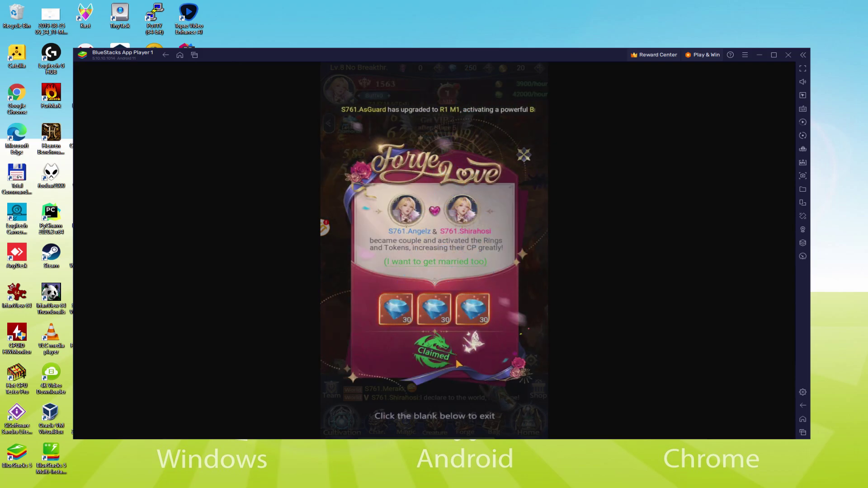
pyautogui.click(524, 157)
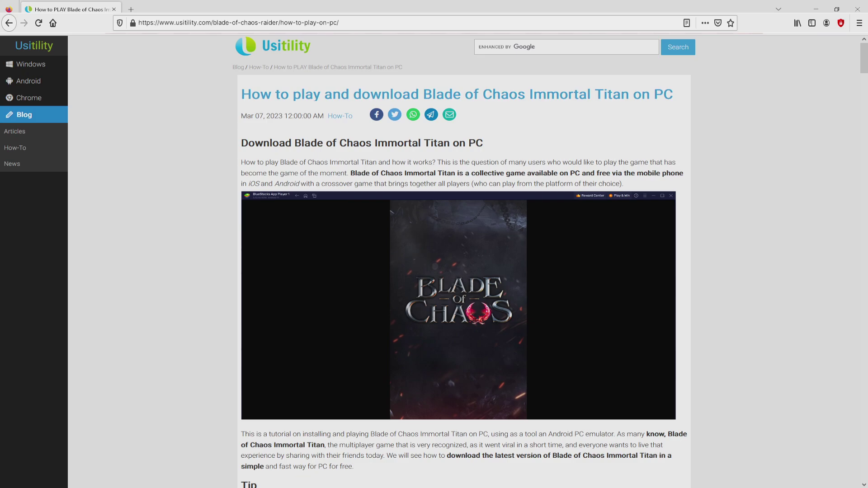
pyautogui.scroll(-3, 458, 272)
pyautogui.scroll(-2, 459, 271)
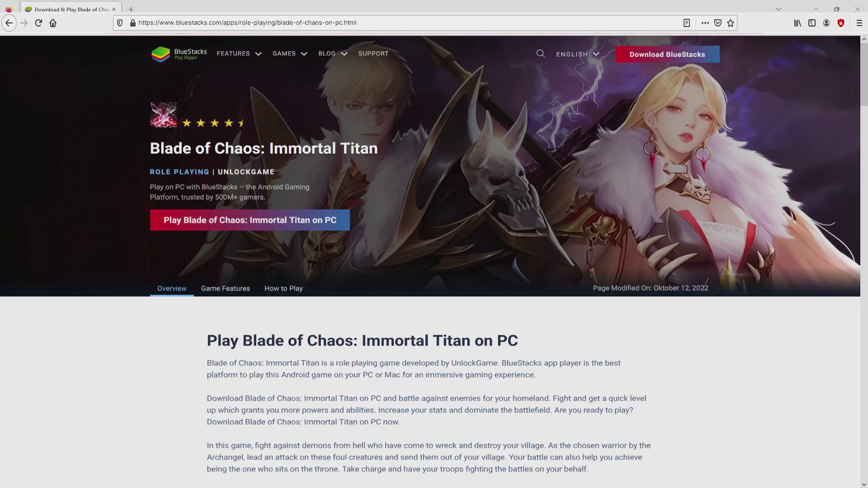
pyautogui.scroll(-2, 434, 272)
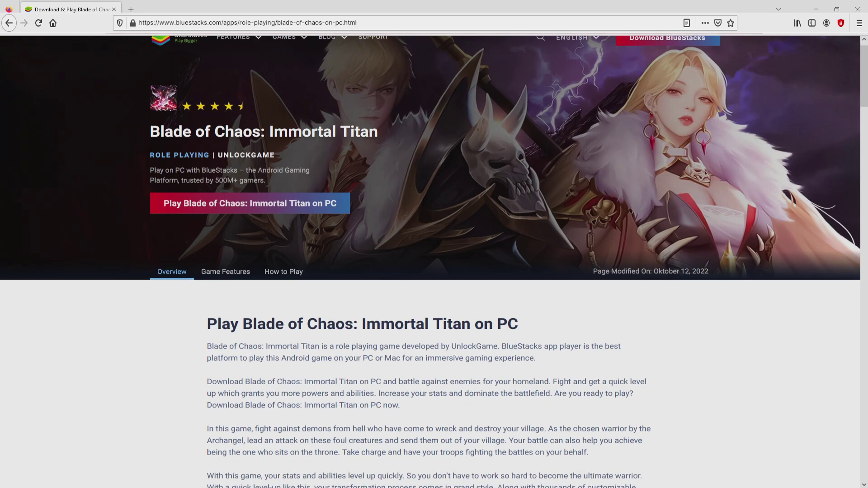
pyautogui.scroll(-4, 434, 271)
pyautogui.scroll(-4, 434, 272)
pyautogui.scroll(-3, 435, 271)
pyautogui.scroll(-3, 434, 272)
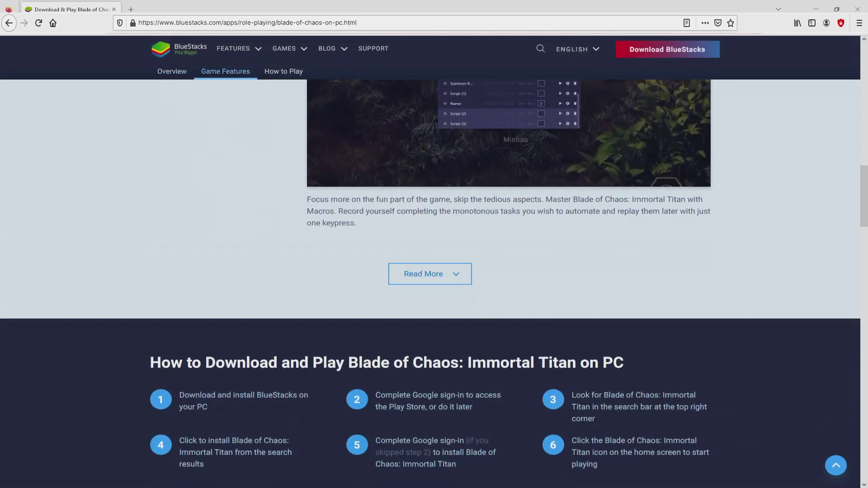
pyautogui.scroll(3, 434, 271)
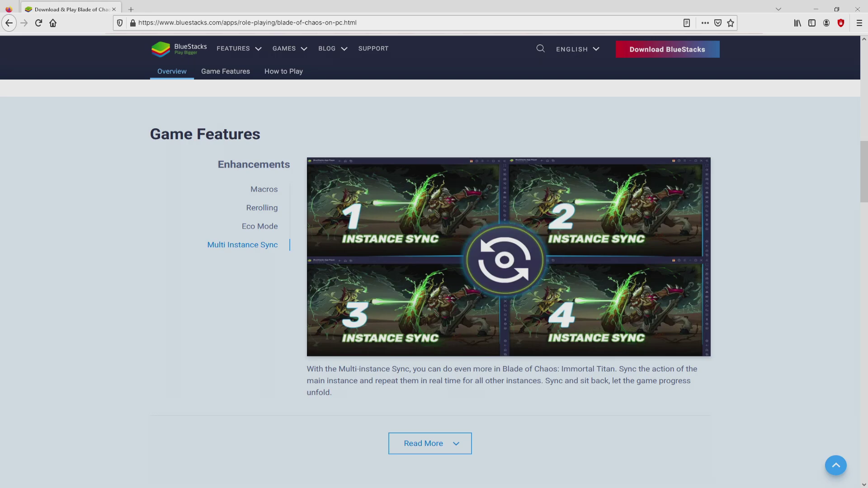
pyautogui.scroll(2, 434, 272)
pyautogui.scroll(4, 434, 271)
pyautogui.scroll(4, 435, 271)
pyautogui.scroll(3, 434, 271)
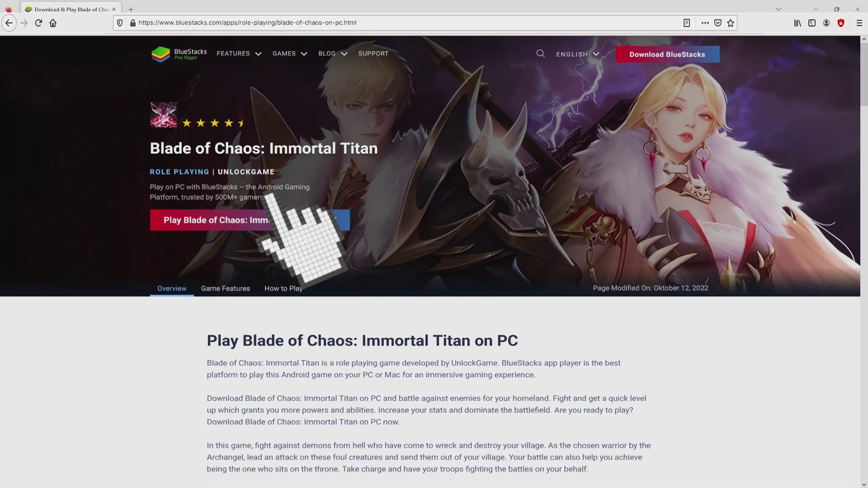
# - Download the BlueStacks installer for Blade of Chaos: Immortal Titan and show the desktop
pyautogui.click(286, 220)
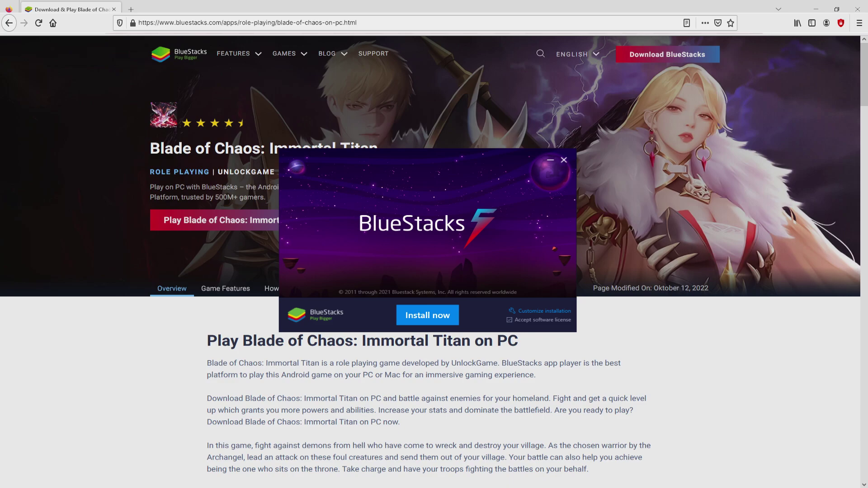
pyautogui.press('super+d')
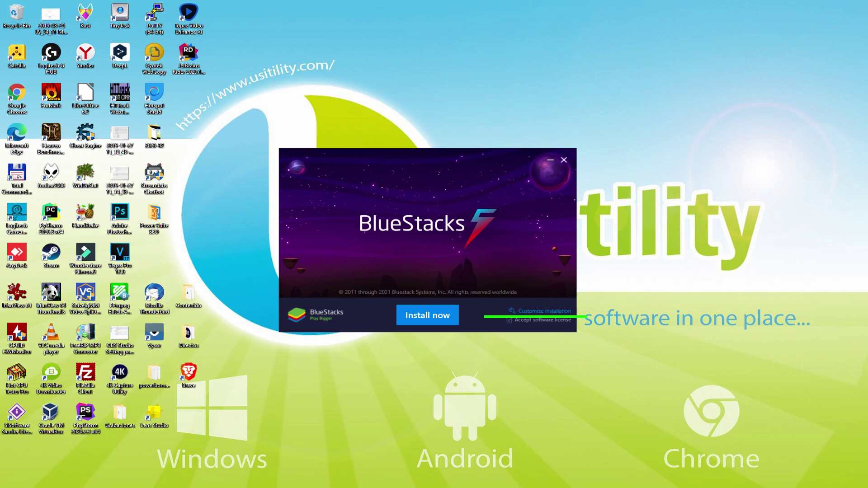
# - Review the custom data path, keep the defaults, and start installing BlueStacks
pyautogui.click(536, 310)
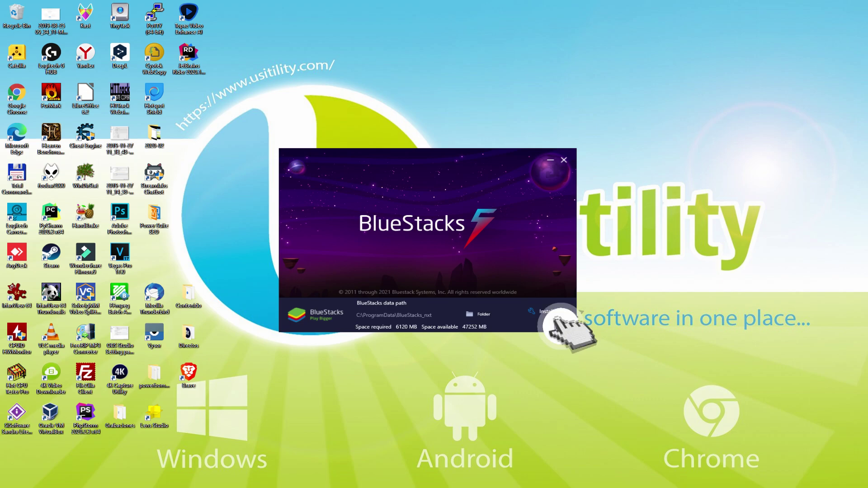
pyautogui.click(553, 313)
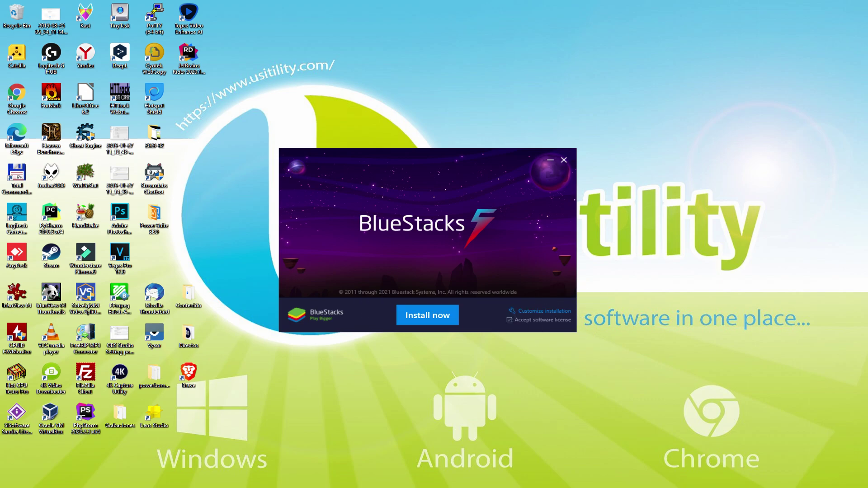
pyautogui.click(428, 315)
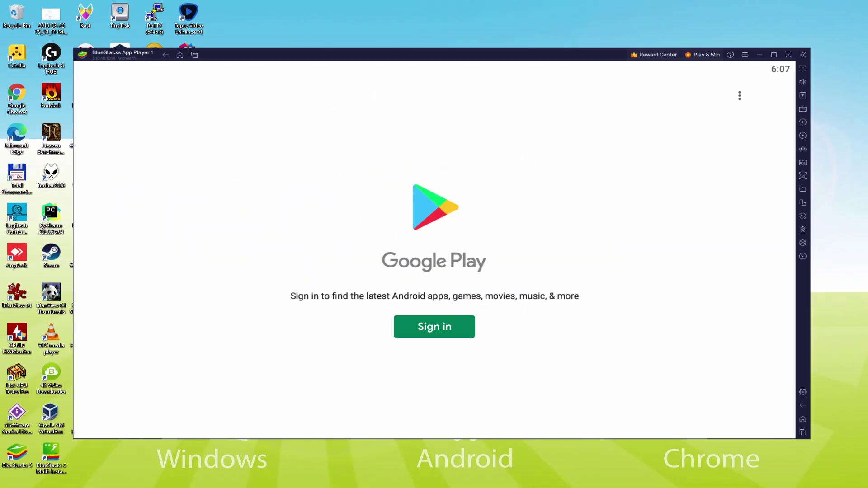
# - Begin the Google Play sign-in from the Play Store
pyautogui.click(437, 321)
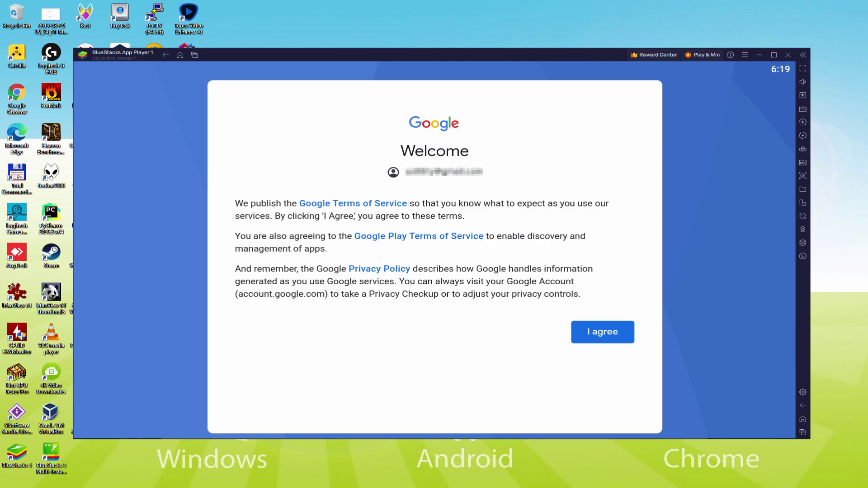
# - Agree to Google's terms, turn off Google Drive backup and accept the services settings
pyautogui.click(602, 332)
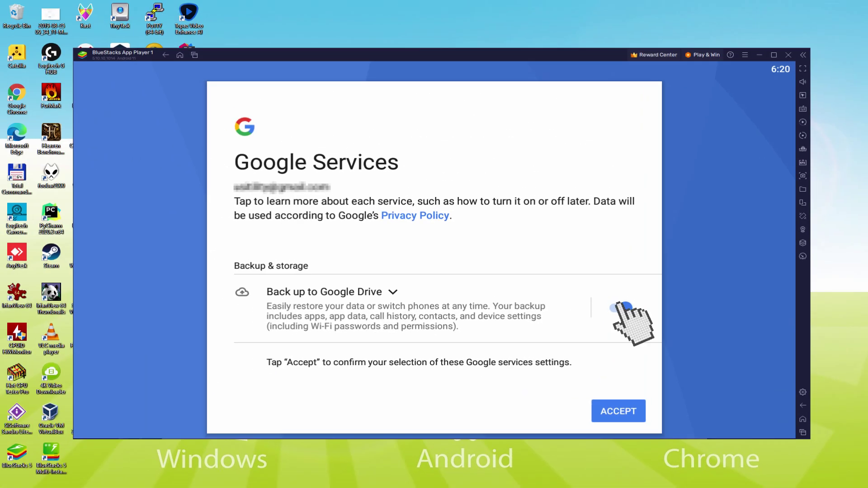
pyautogui.click(621, 309)
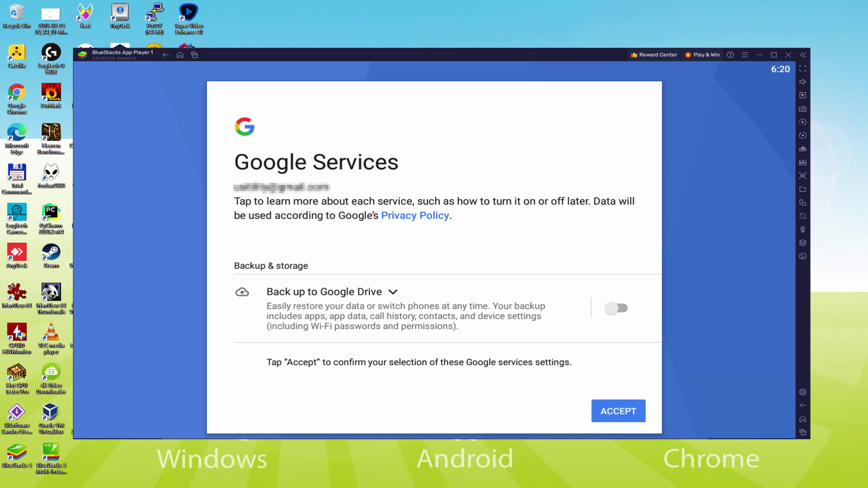
pyautogui.click(618, 411)
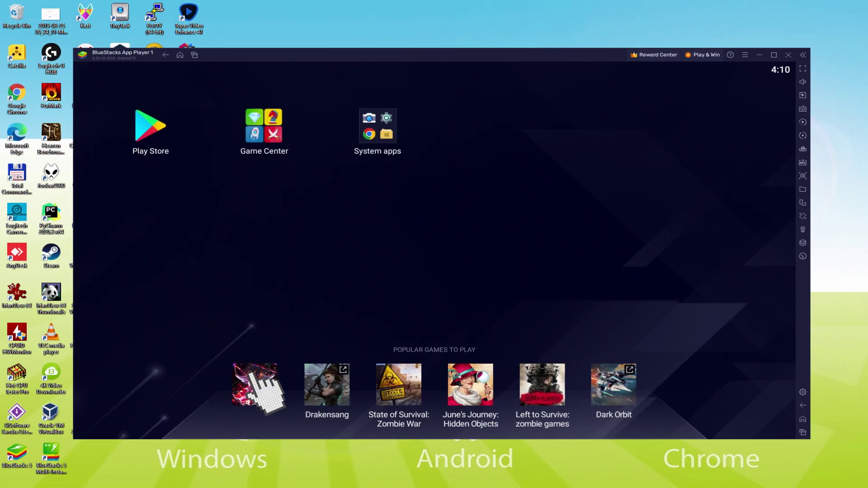
# - Install Blade of Chaos: Raider from its Popular Games store page, then return home
pyautogui.click(261, 376)
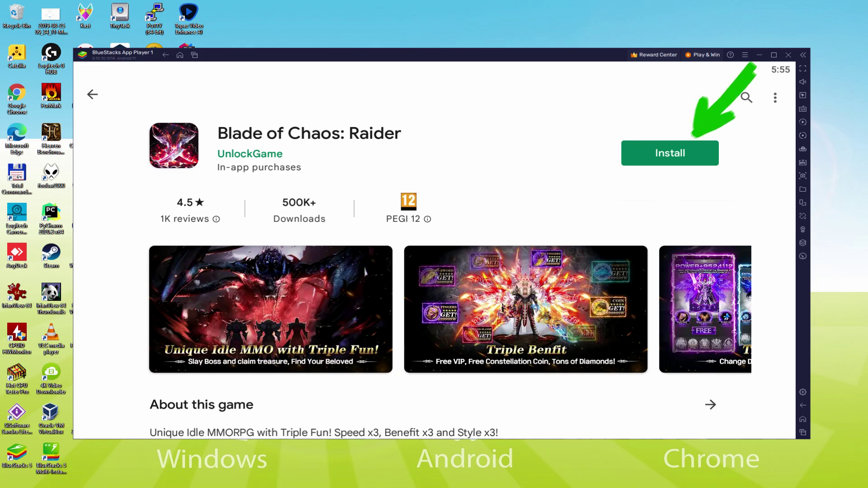
pyautogui.click(698, 150)
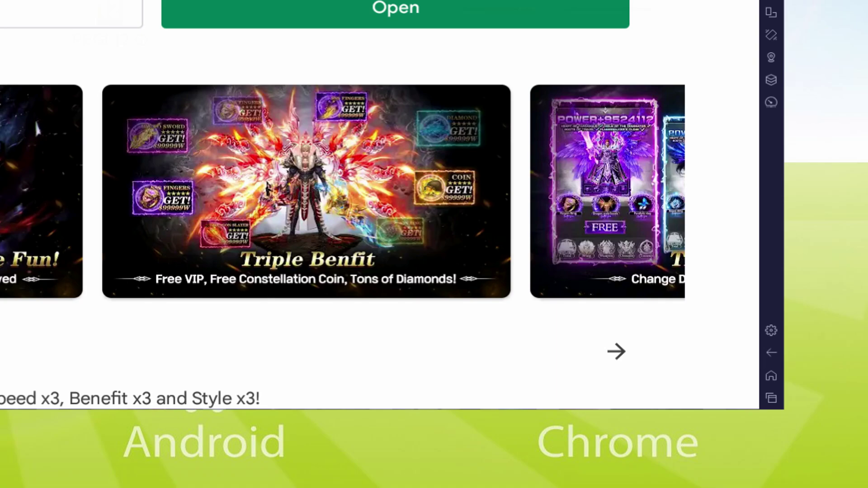
pyautogui.click(802, 419)
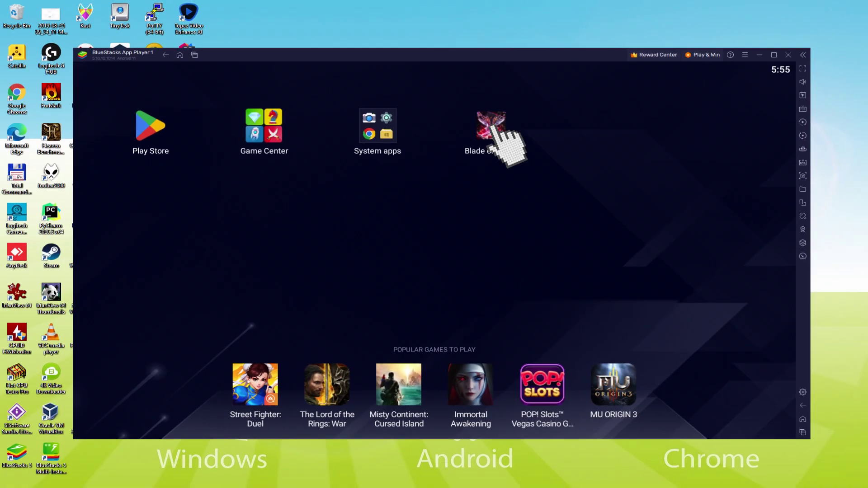
# - Launch Blade of Chaos, quick-equip the best gear, claim the equip quest, and upgrade Splitting Slash
pyautogui.click(496, 137)
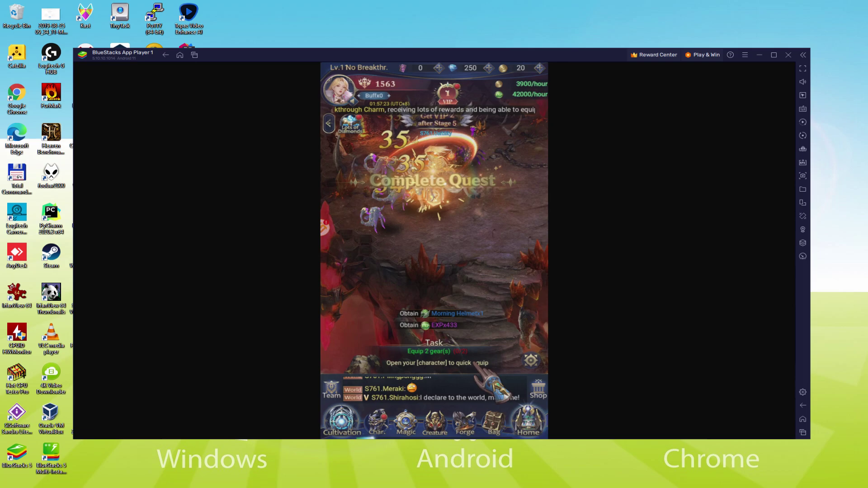
pyautogui.click(478, 367)
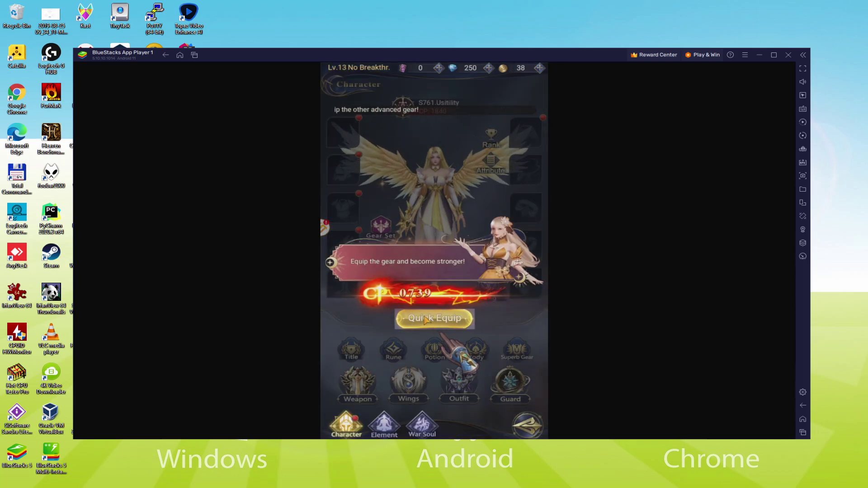
pyautogui.click(426, 320)
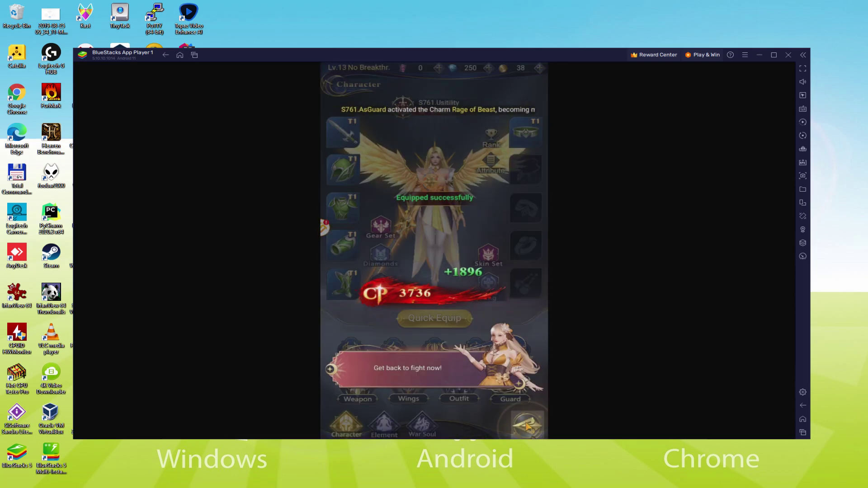
pyautogui.click(528, 423)
pyautogui.click(465, 364)
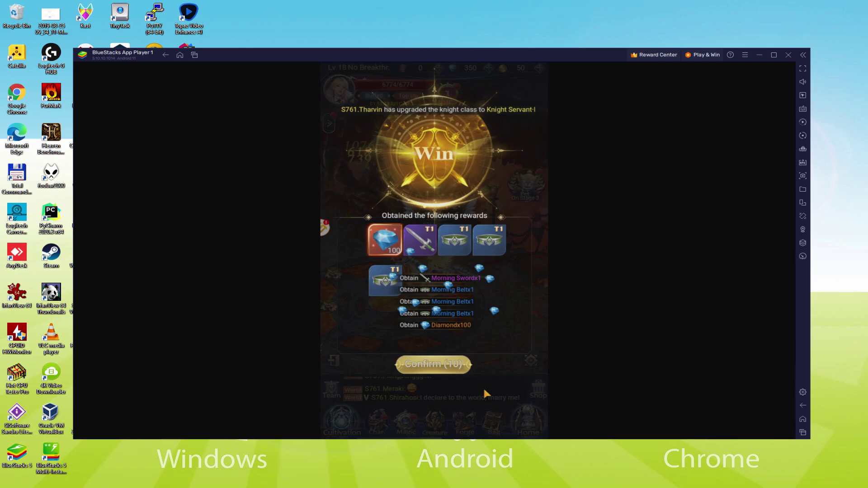
pyautogui.click(456, 365)
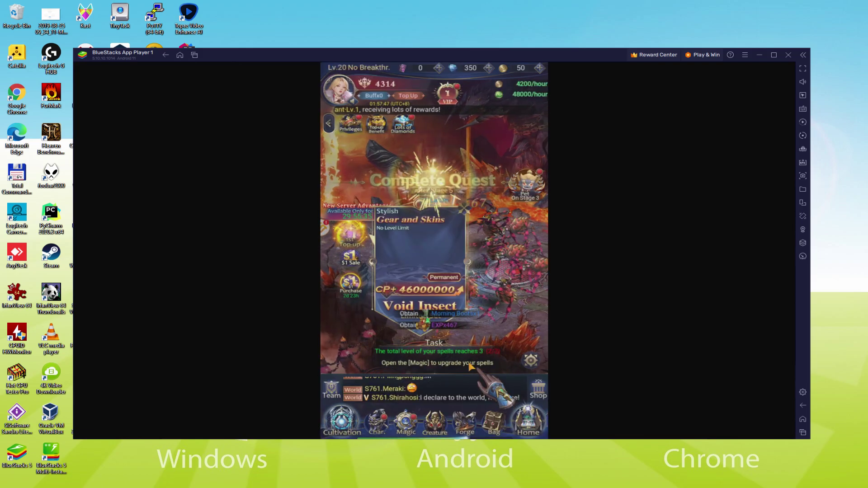
pyautogui.click(473, 365)
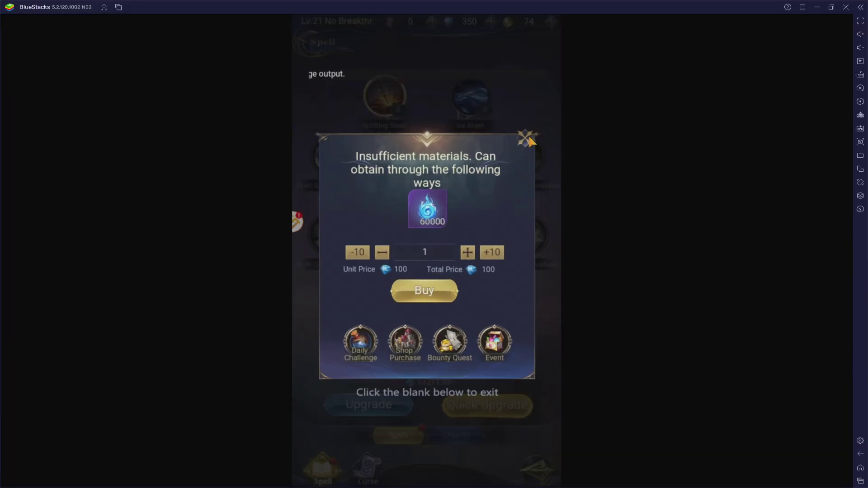
# - Maximize the emulator, retry the spell upgrade, and claim the completed wave quest
pyautogui.click(404, 422)
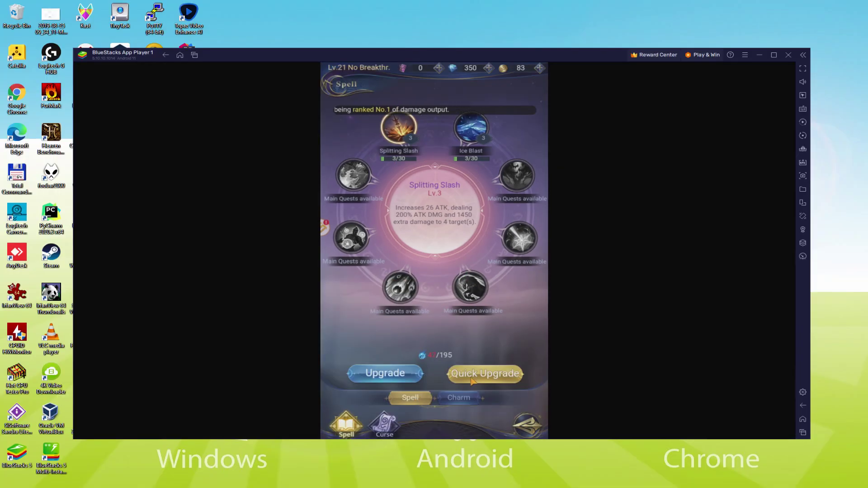
pyautogui.click(473, 377)
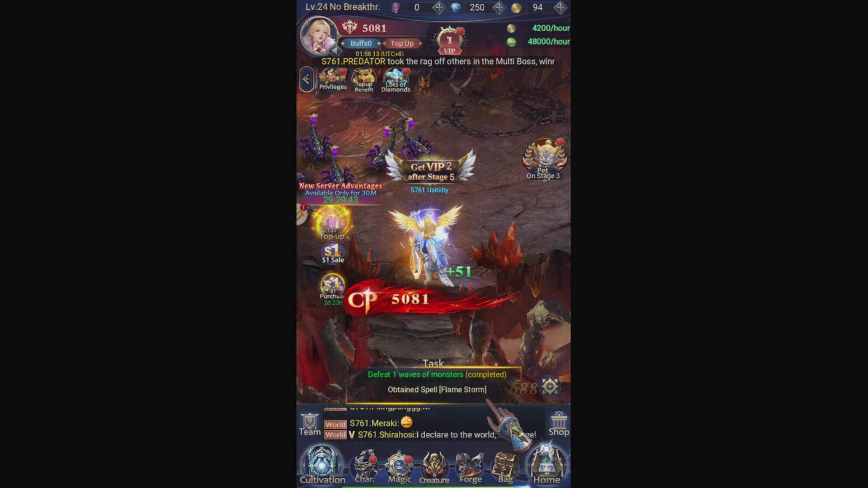
pyautogui.click(472, 390)
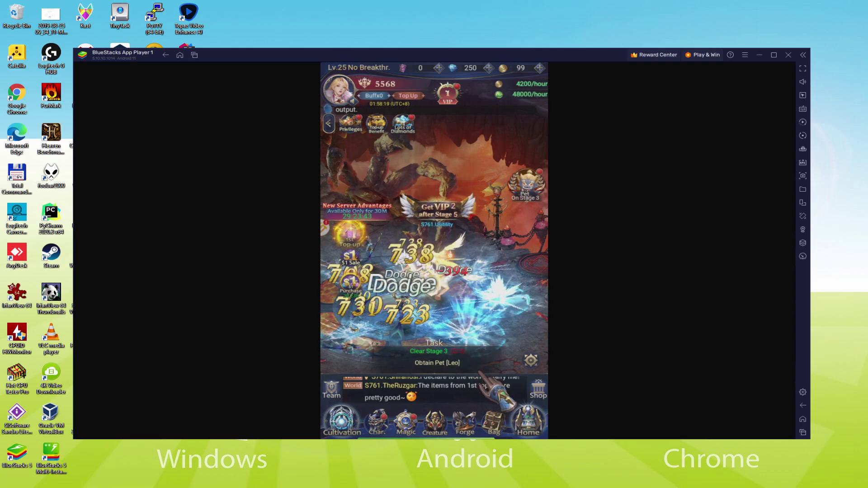
# - Start the Stage 3 boss challenge and open the pet upgrade task
pyautogui.click(434, 352)
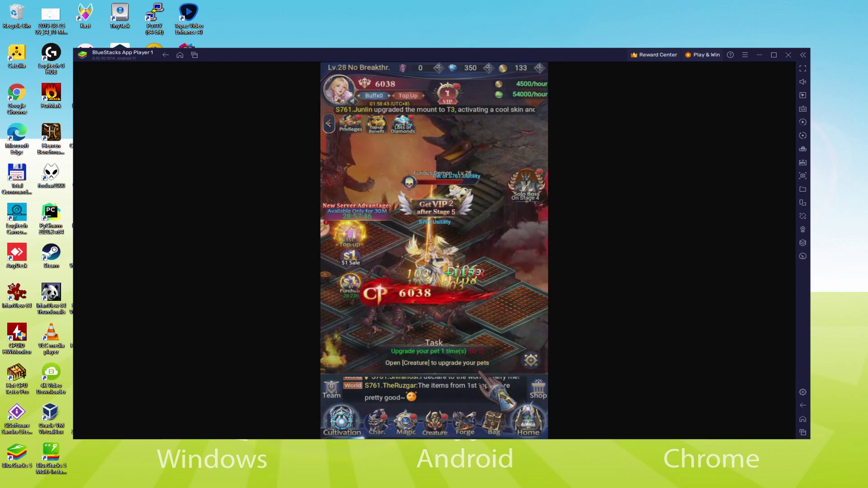
pyautogui.click(440, 361)
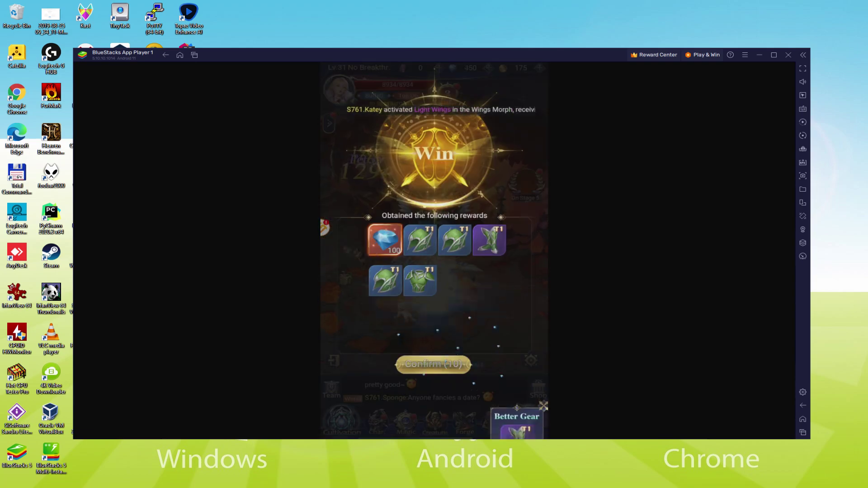
# - Dismiss the victory rewards and New Function banners, check the Solo Boss list, and resume battle
pyautogui.click(499, 382)
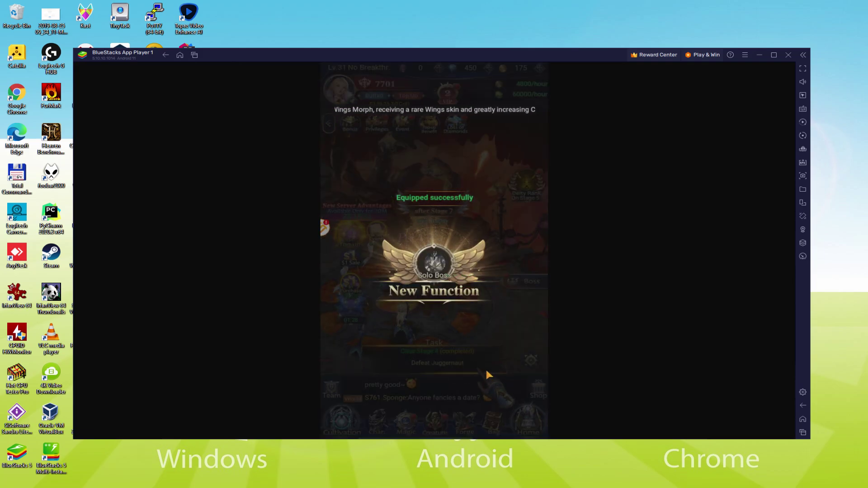
pyautogui.click(483, 365)
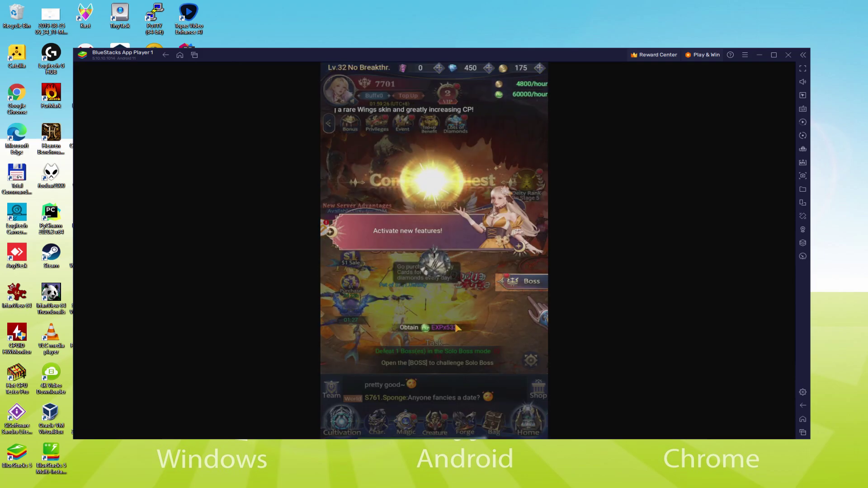
pyautogui.click(531, 284)
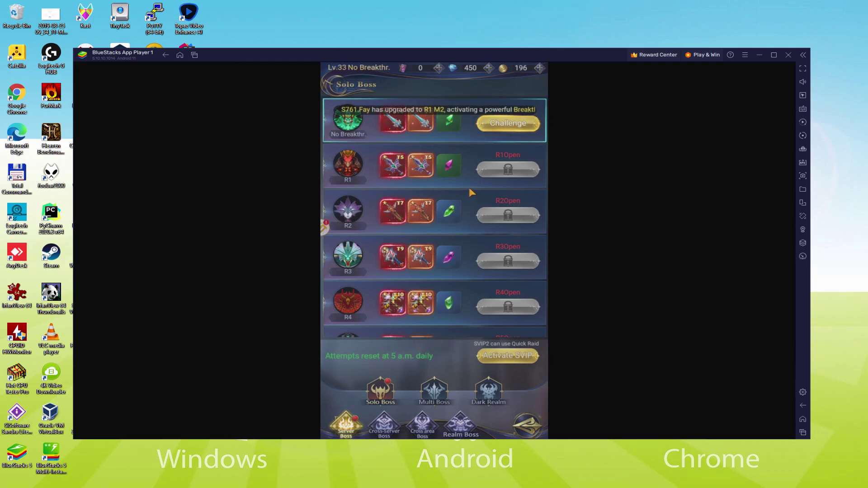
pyautogui.click(513, 128)
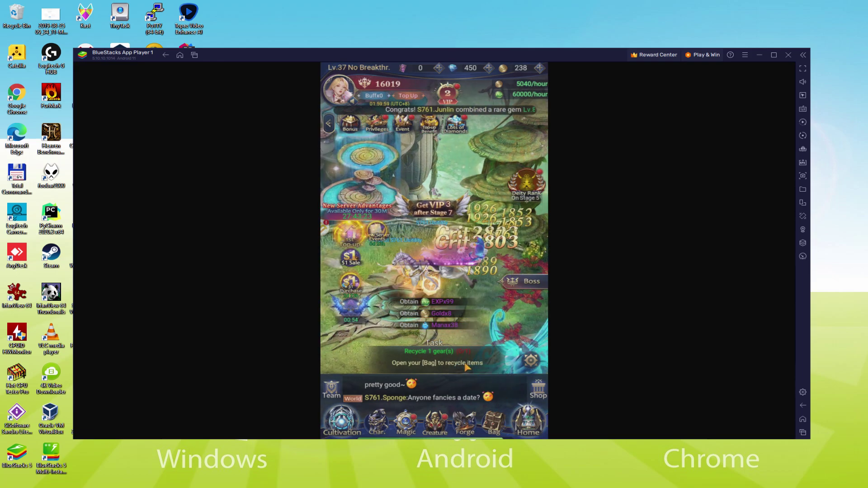
# - Recycle all low-rated gear and dismiss the level-up and reward notices
pyautogui.click(466, 365)
pyautogui.click(434, 393)
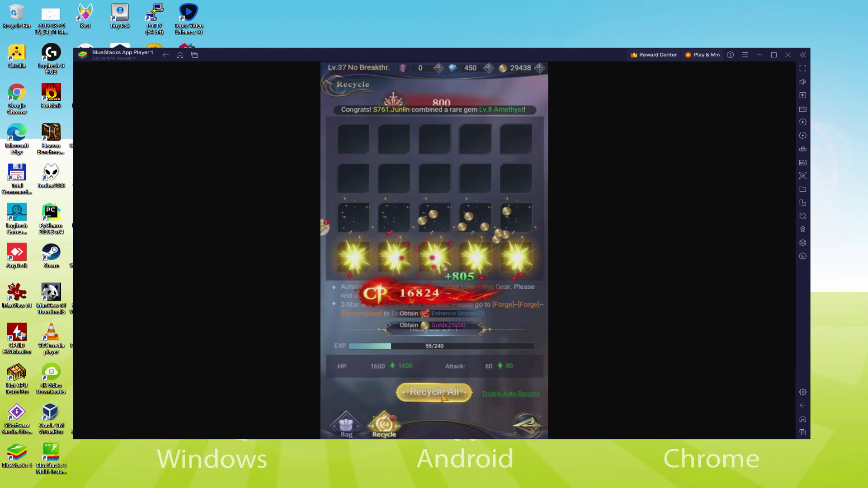
pyautogui.click(441, 395)
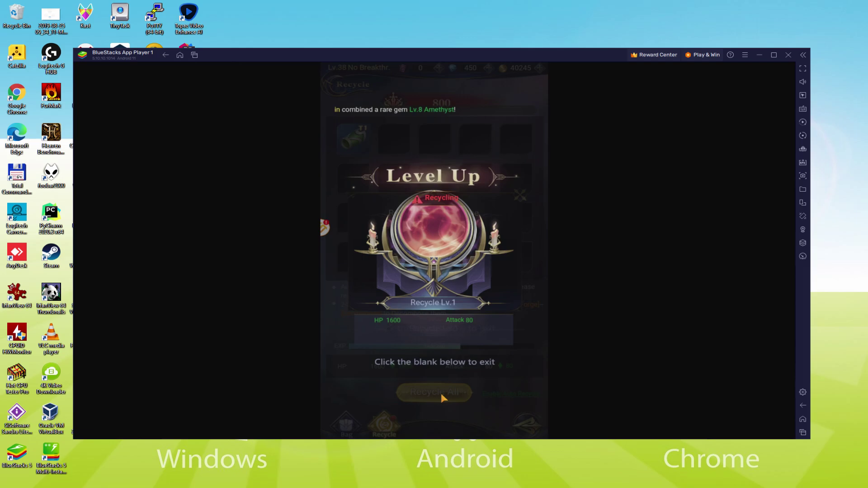
pyautogui.click(441, 394)
pyautogui.click(520, 197)
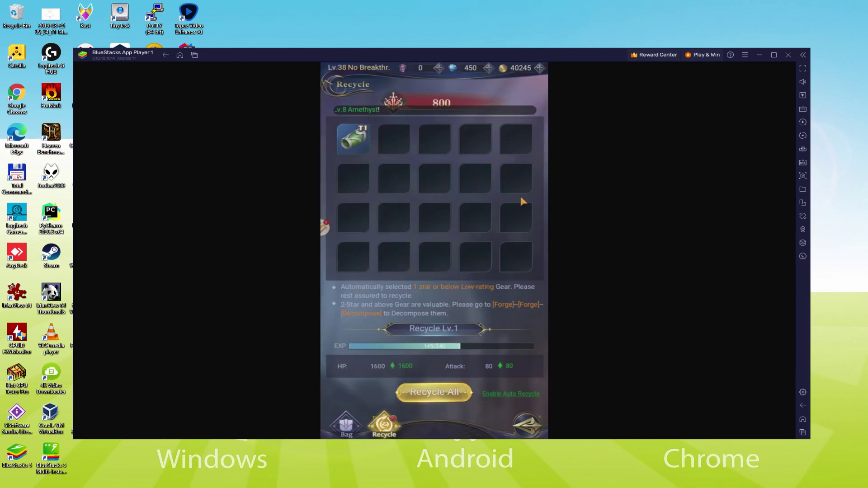
# - Recycle the remaining gear, return to battle at level 40, and decline the rating request
pyautogui.click(438, 391)
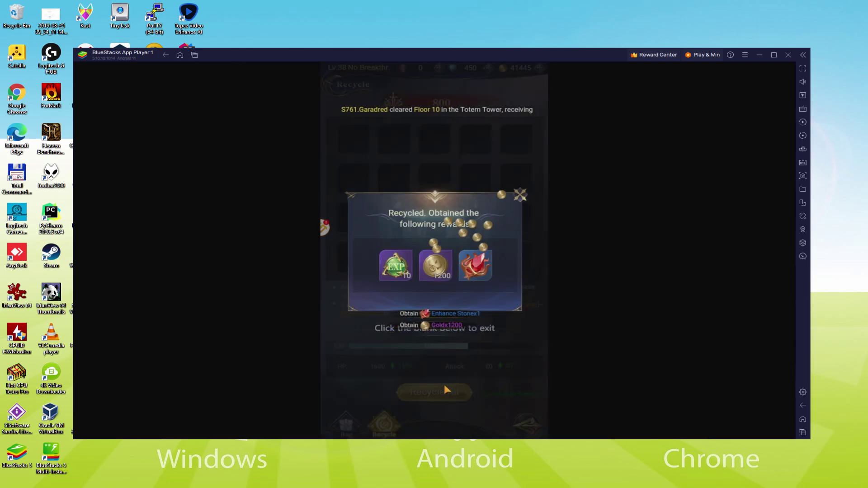
pyautogui.click(523, 199)
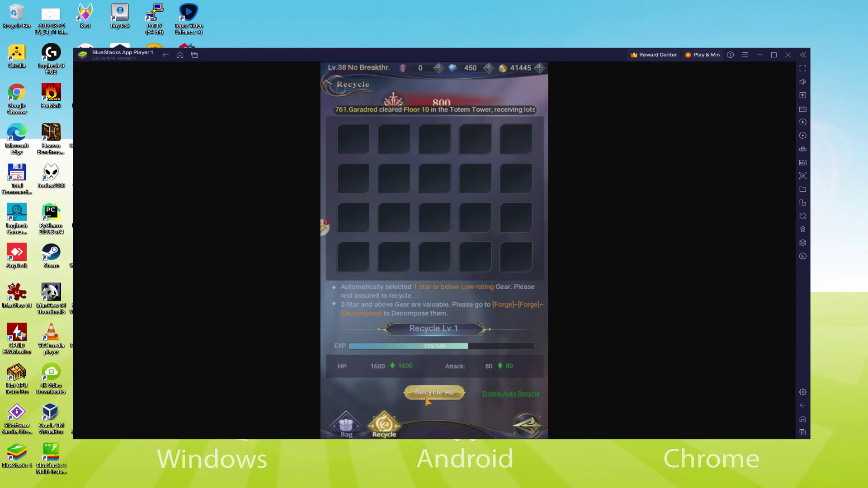
pyautogui.click(528, 426)
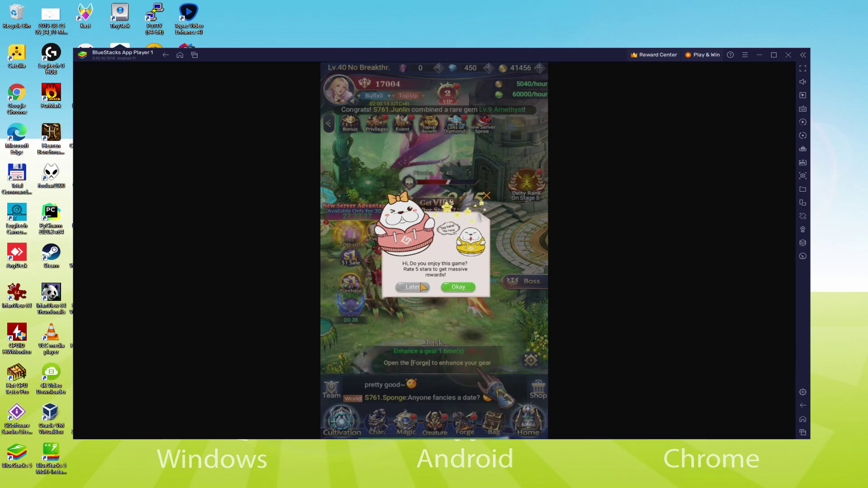
pyautogui.click(471, 289)
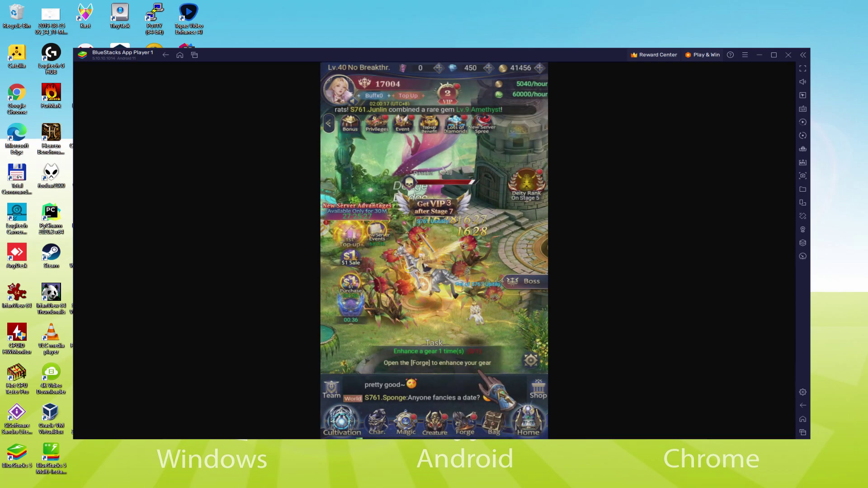